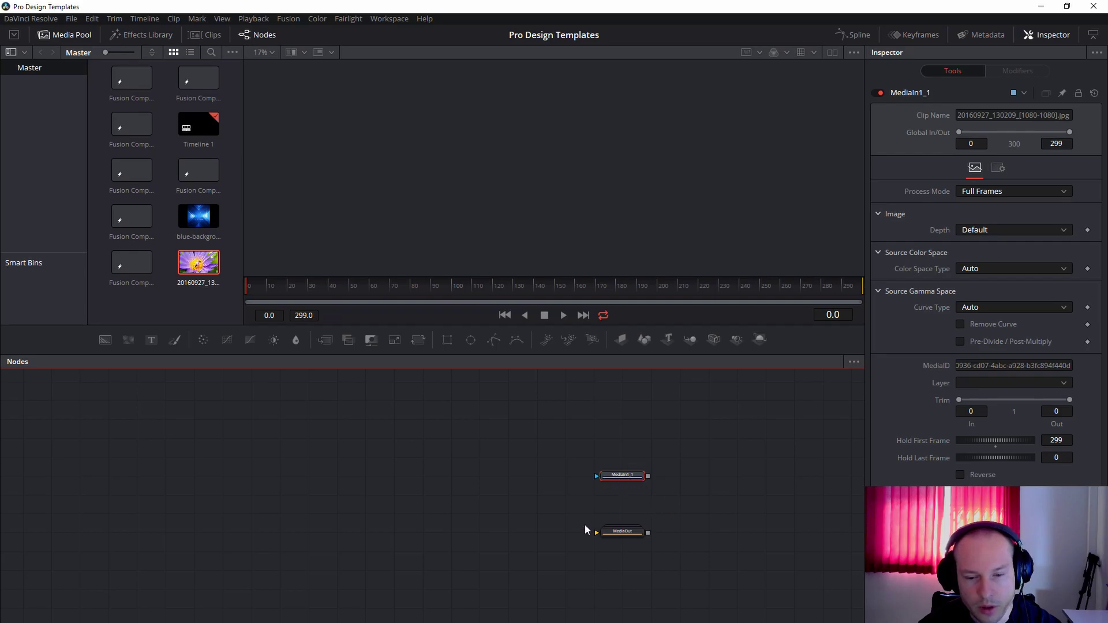
- Display MediaOut in the viewer and add the LogoDesign03 template from the Design templates to the node graph
{"action": "left_click", "coordinate": [628, 531]}
{"action": "key", "text": "1"}
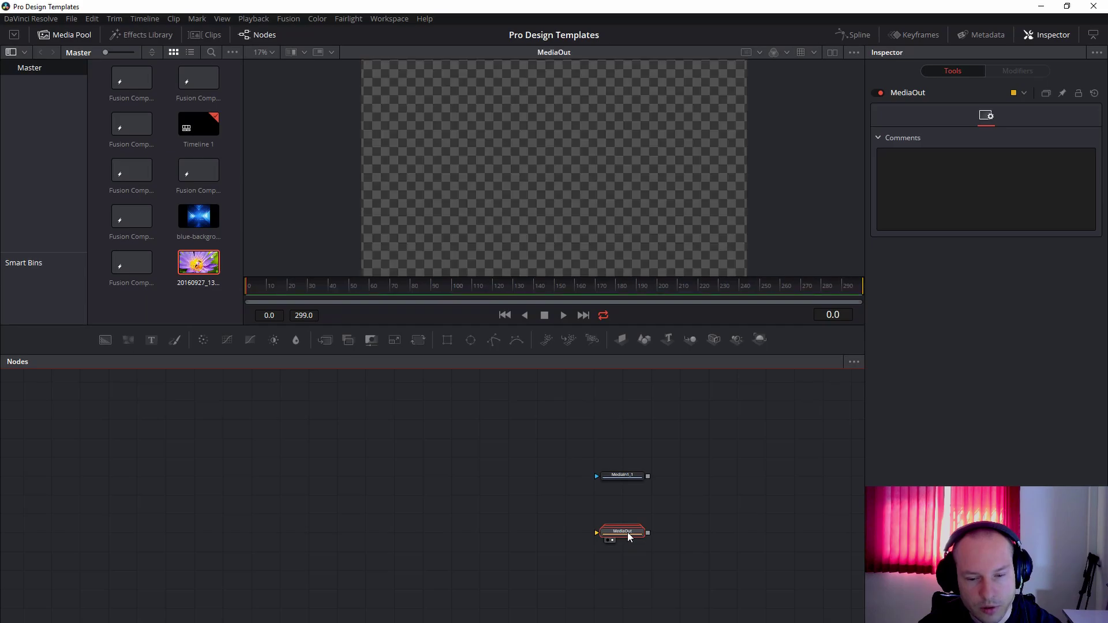
{"action": "left_click", "coordinate": [141, 35]}
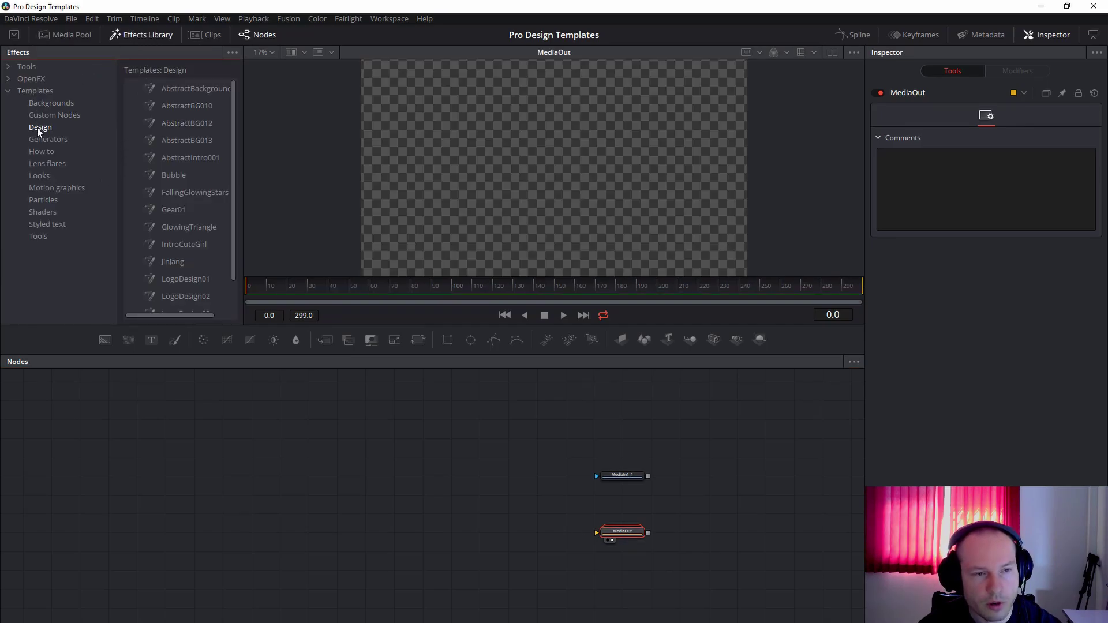
{"action": "scroll", "coordinate": [230, 268], "scroll_direction": "down", "scroll_amount": 2}
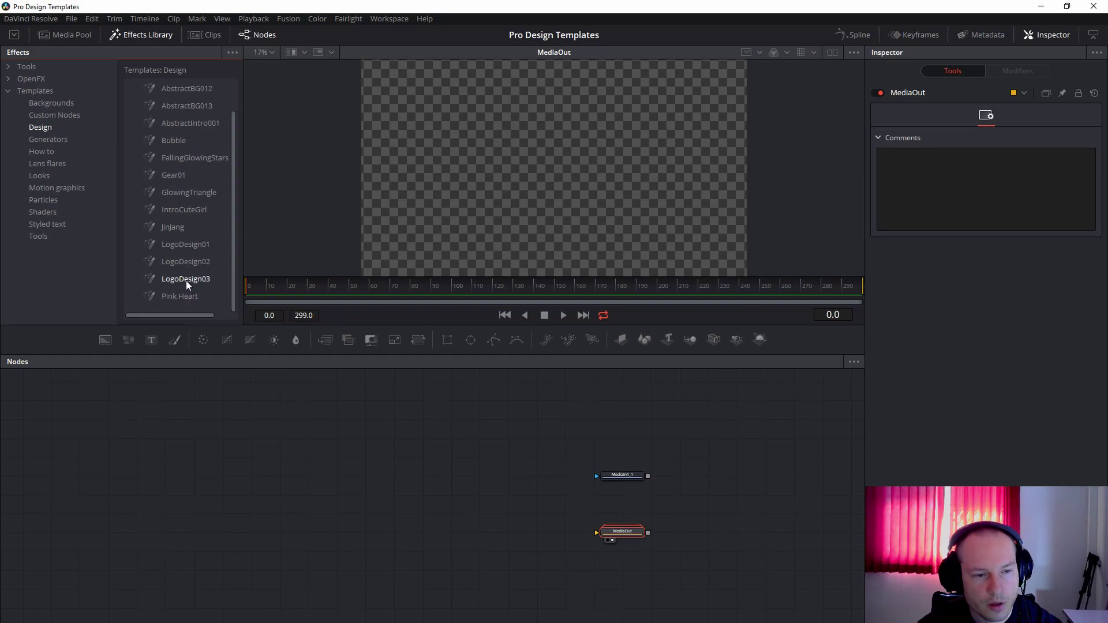
{"action": "left_click_drag", "start_coordinate": [185, 281], "coordinate": [338, 541]}
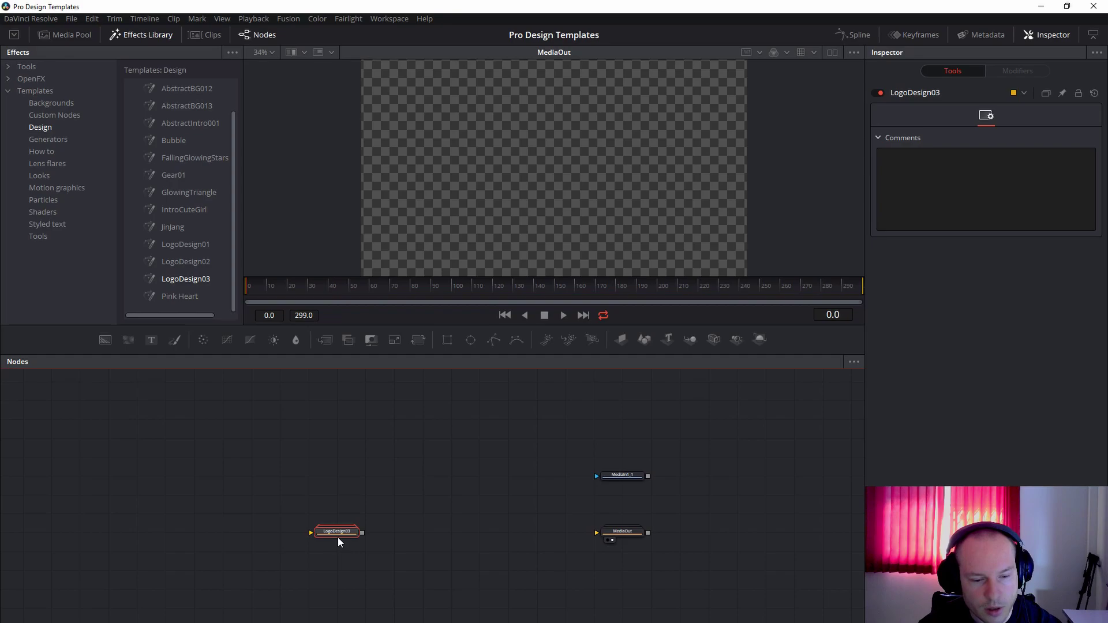
- Connect LogoDesign03 to MediaOut and feed the MediaIn1_1 flower image into LogoDesign03
{"action": "left_click_drag", "start_coordinate": [362, 532], "coordinate": [614, 536]}
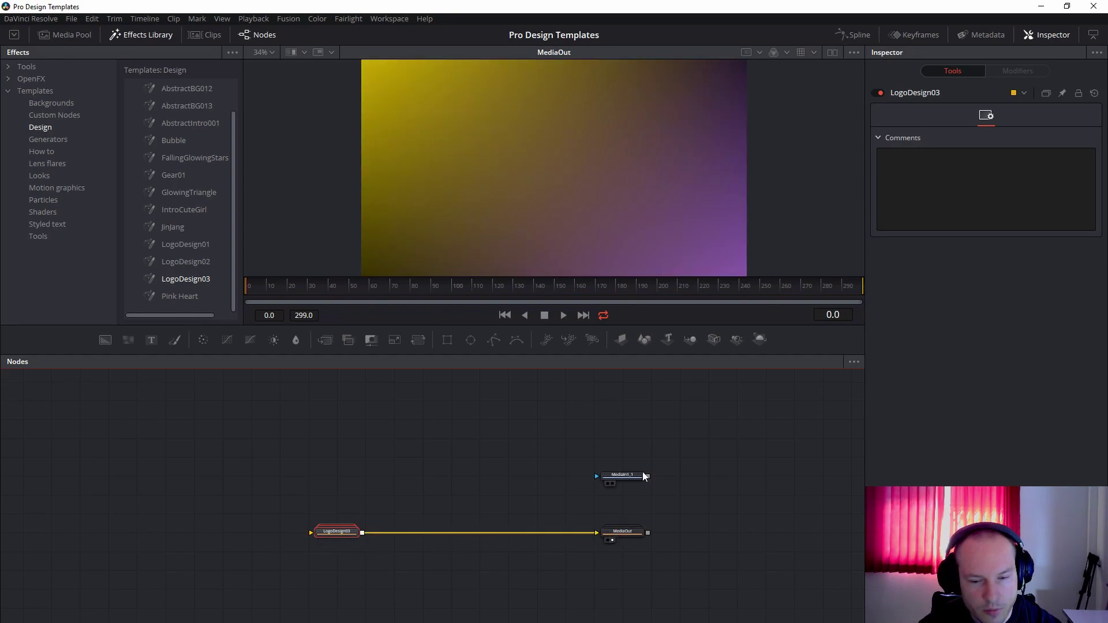
{"action": "left_click_drag", "start_coordinate": [647, 477], "coordinate": [311, 535]}
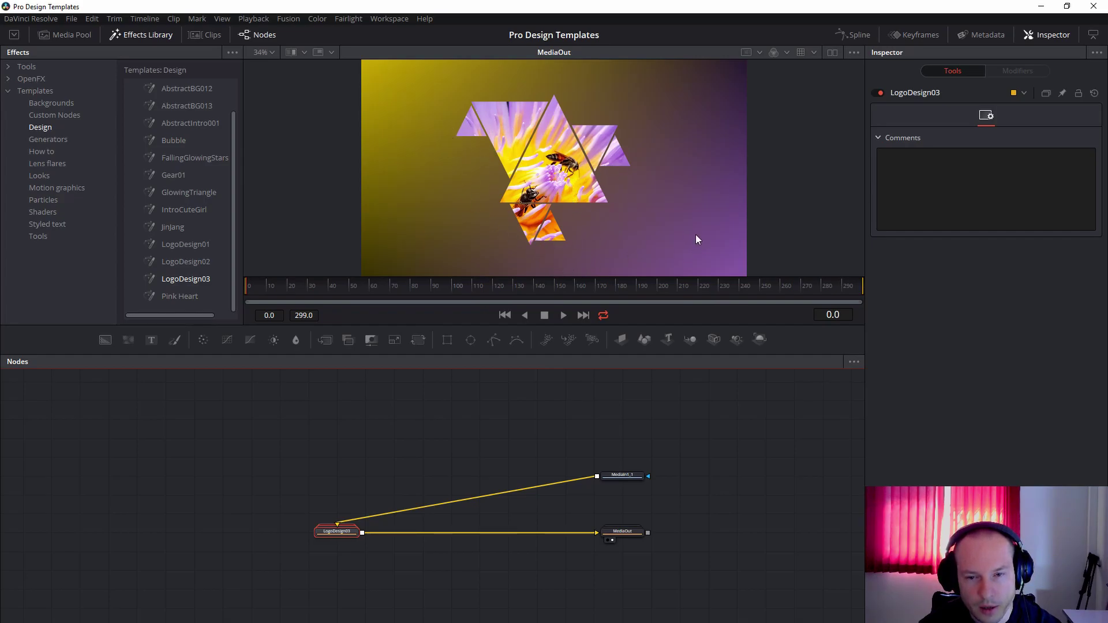
- Expand the LogoDesign03 group to expose its internal nodes
{"action": "right_click", "coordinate": [327, 534]}
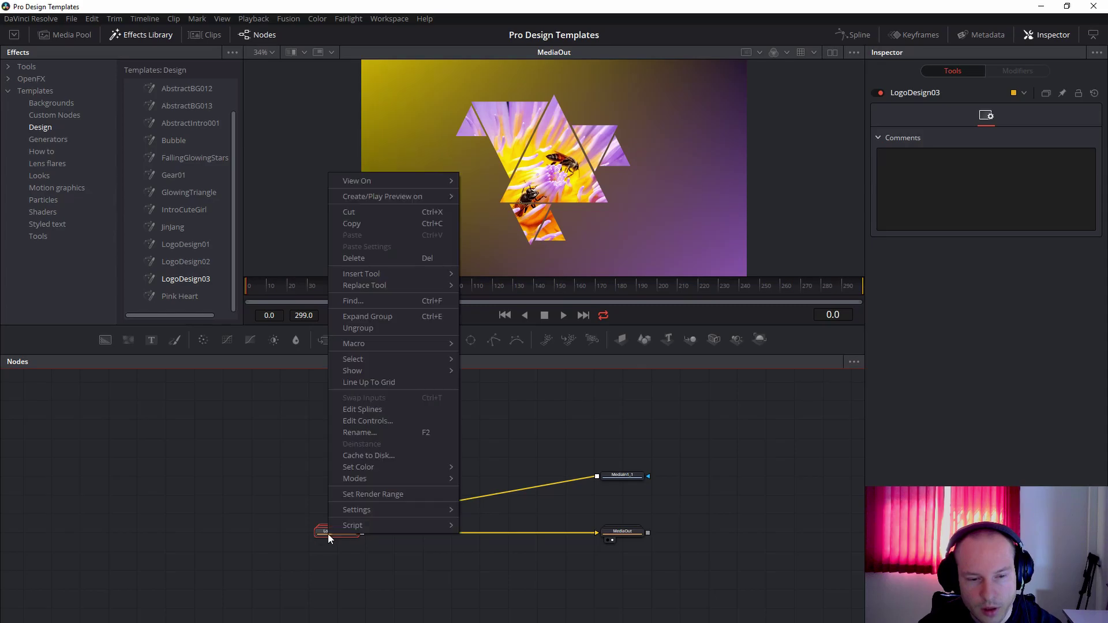
{"action": "left_click", "coordinate": [355, 319]}
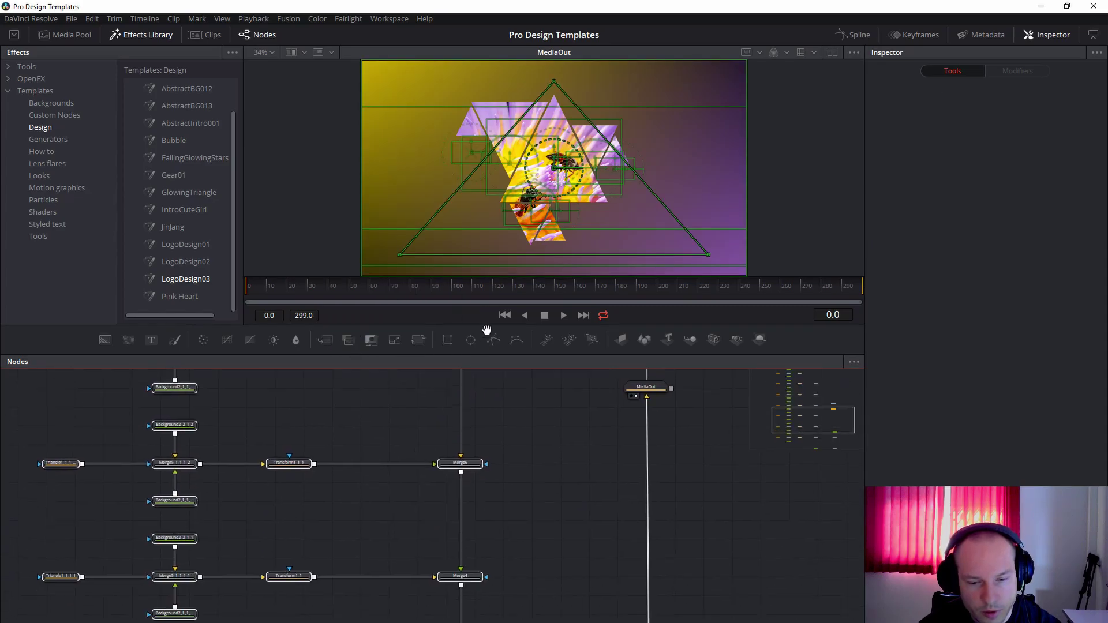
{"action": "scroll", "coordinate": [622, 448], "scroll_direction": "down", "scroll_amount": 6}
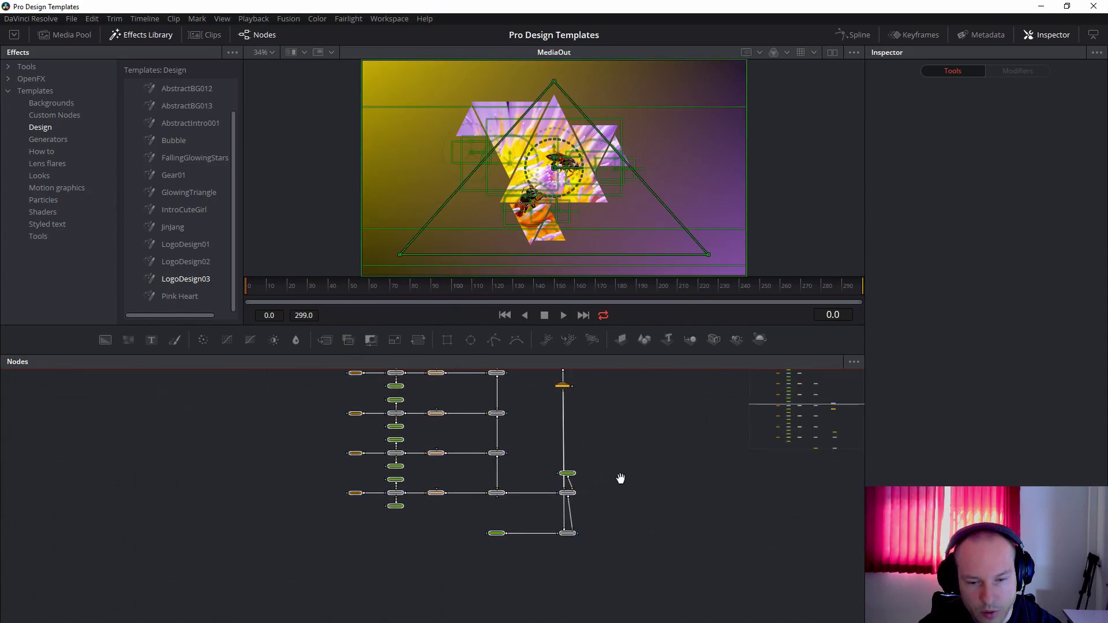
- Reposition the MediaIn1_1 and MediaOut nodes beside Merge5_4_1 and Merge2 so their connections are easy to follow
{"action": "left_click", "coordinate": [499, 518]}
{"action": "left_click_drag", "start_coordinate": [501, 517], "coordinate": [391, 383]}
{"action": "left_click", "coordinate": [513, 479]}
{"action": "left_click_drag", "start_coordinate": [514, 481], "coordinate": [597, 575]}
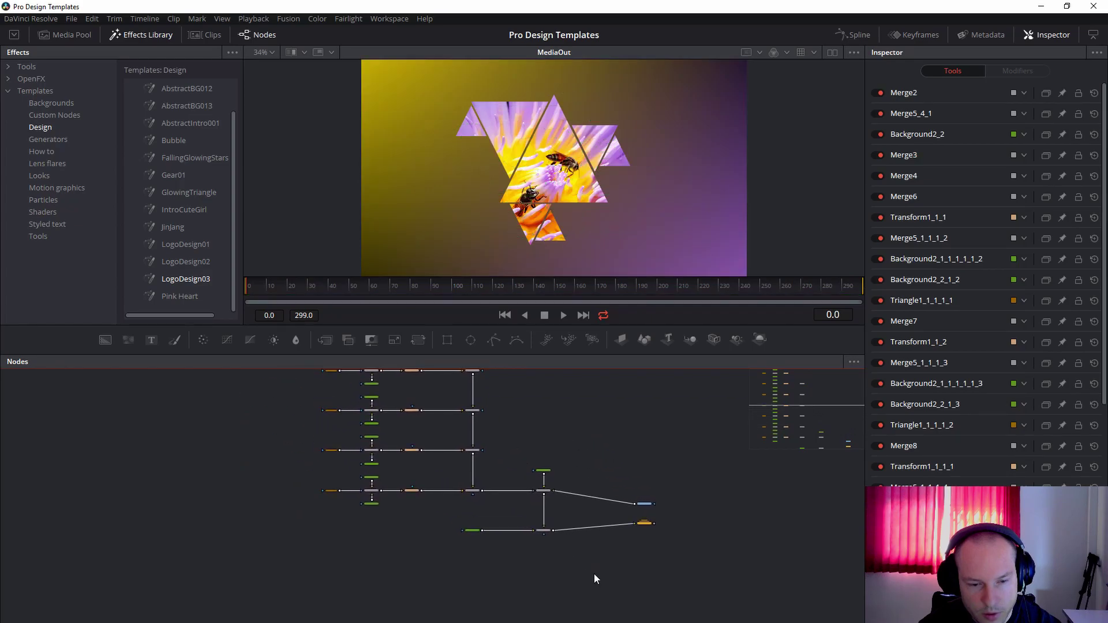
{"action": "scroll", "coordinate": [387, 507], "scroll_direction": "up", "scroll_amount": 3}
{"action": "left_click_drag", "start_coordinate": [592, 515], "coordinate": [258, 477]}
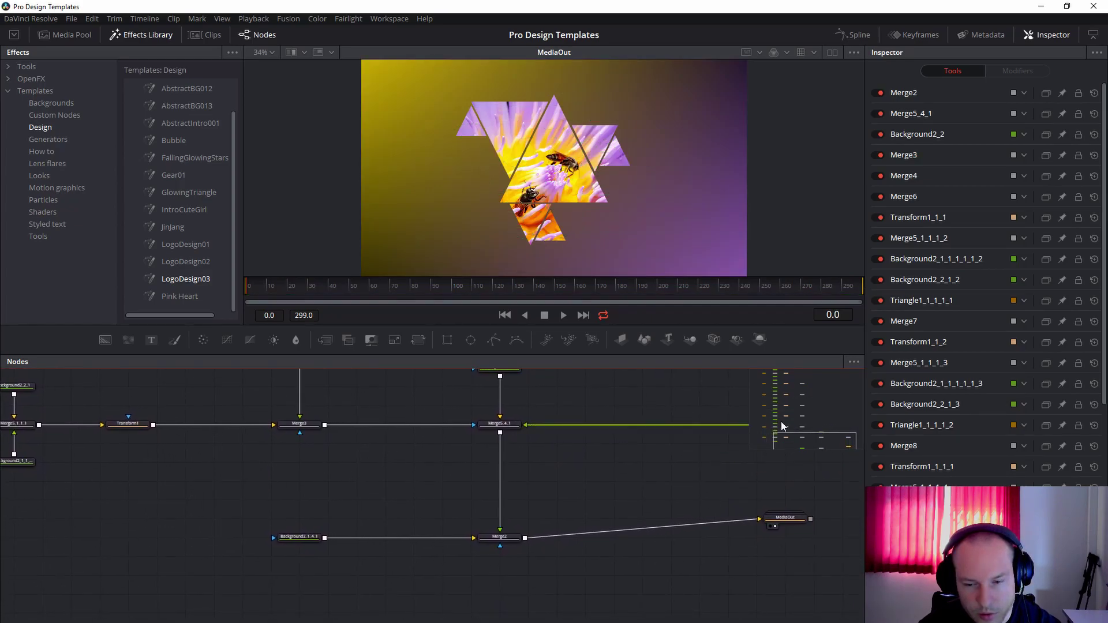
{"action": "left_click", "coordinate": [785, 461]}
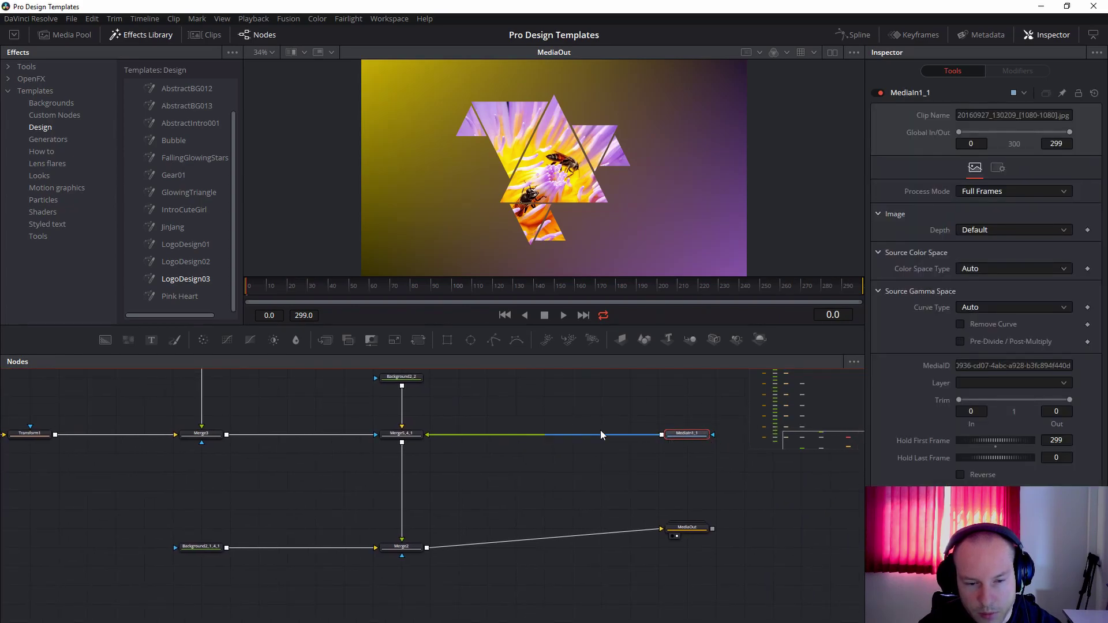
- Examine how the triangle branches feed into Merge5_4_1 and from there into Merge2
{"action": "left_click_drag", "start_coordinate": [371, 531], "coordinate": [556, 532]}
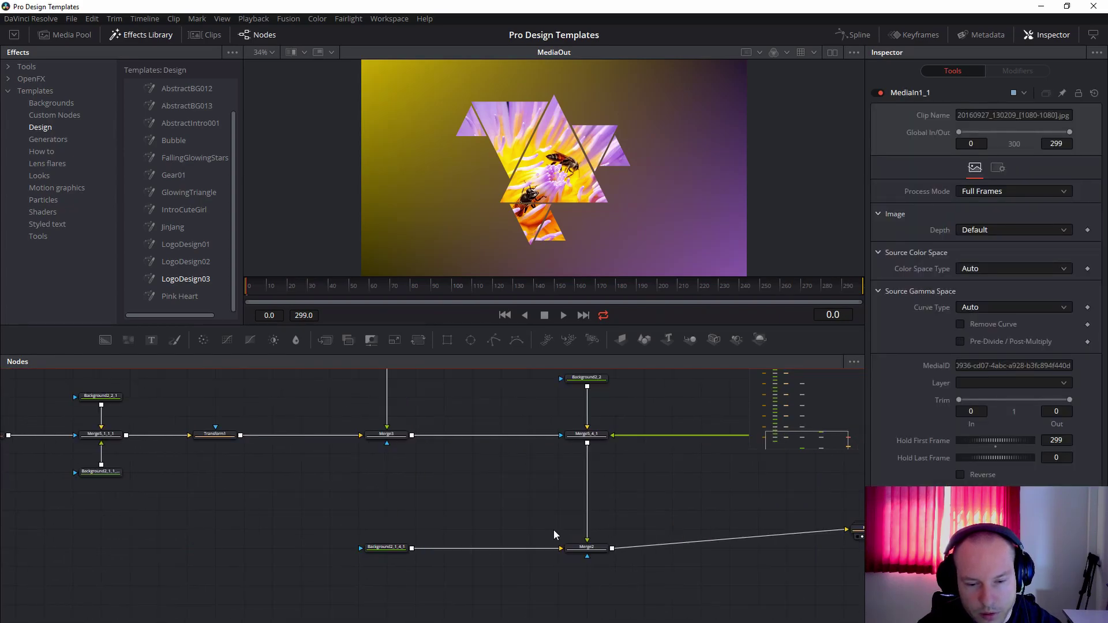
{"action": "left_click_drag", "start_coordinate": [446, 462], "coordinate": [566, 497]}
{"action": "scroll", "coordinate": [540, 472], "scroll_direction": "down", "scroll_amount": 3}
{"action": "left_click_drag", "start_coordinate": [576, 403], "coordinate": [556, 537]}
{"action": "left_click_drag", "start_coordinate": [559, 420], "coordinate": [562, 547]}
{"action": "left_click_drag", "start_coordinate": [275, 404], "coordinate": [579, 616]}
{"action": "left_click_drag", "start_coordinate": [601, 426], "coordinate": [580, 342]}
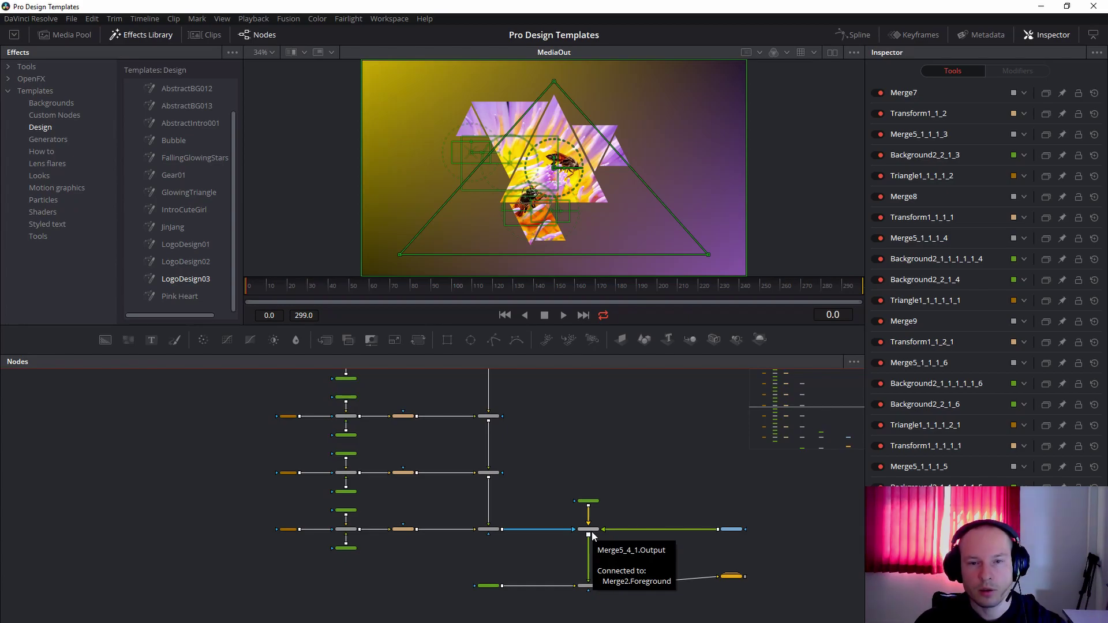
{"action": "left_click_drag", "start_coordinate": [542, 475], "coordinate": [519, 442]}
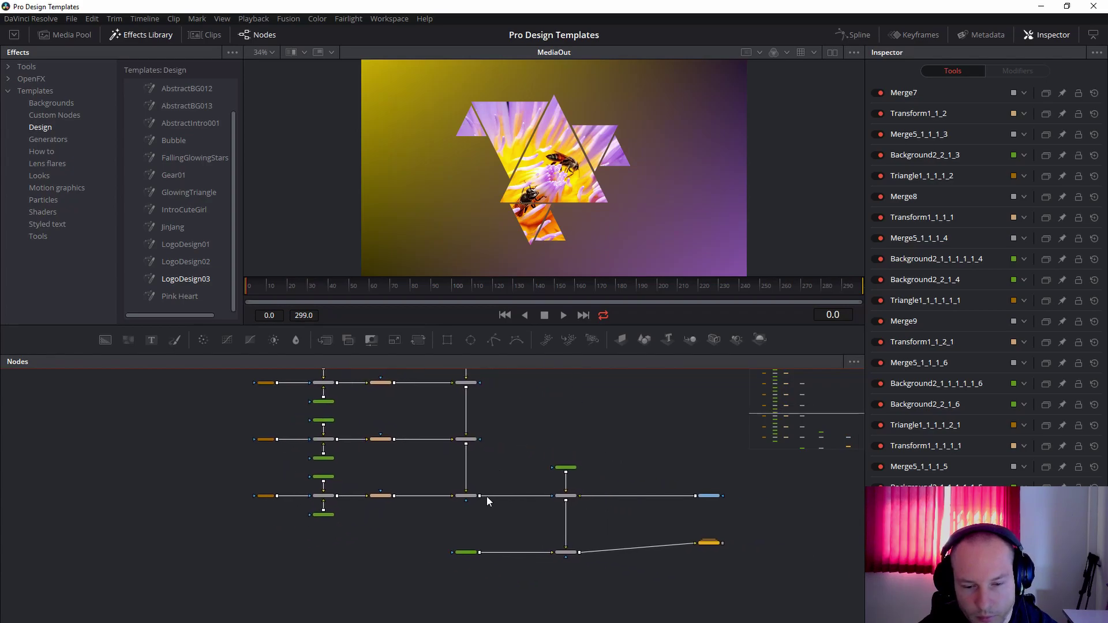
- Sample the Top Left and Bottom Right corner colours of Background2_1_4_1 from the yellow and purple areas of the flower image
{"action": "left_click", "coordinate": [465, 553]}
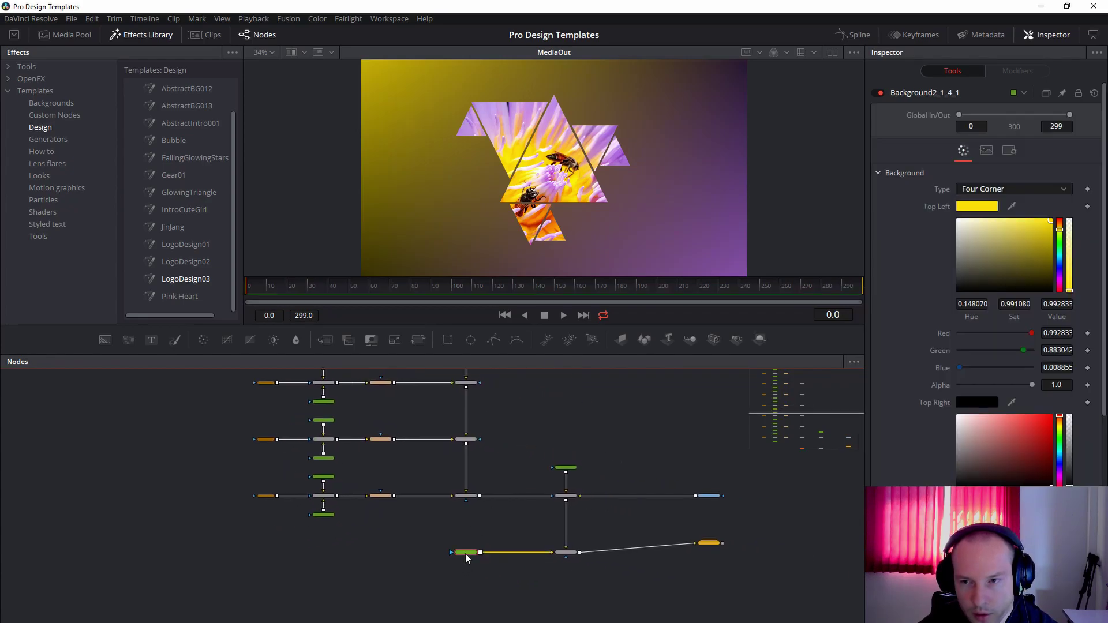
{"action": "scroll", "coordinate": [465, 553], "scroll_direction": "up", "scroll_amount": 3}
{"action": "left_click_drag", "start_coordinate": [641, 505], "coordinate": [404, 521]}
{"action": "scroll", "coordinate": [922, 306], "scroll_direction": "down", "scroll_amount": 5}
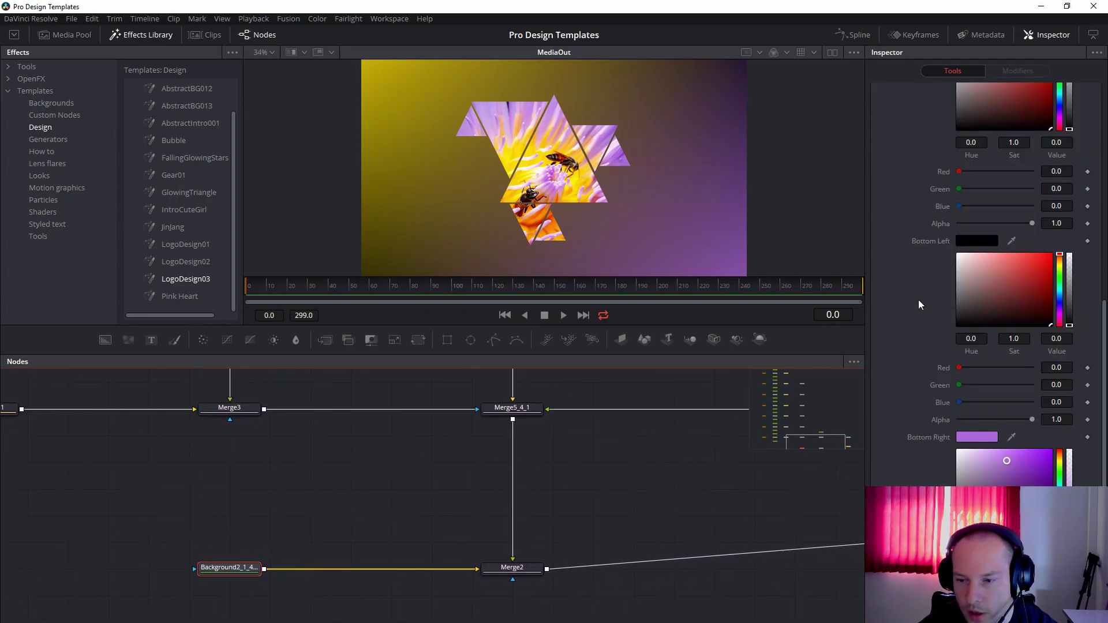
{"action": "scroll", "coordinate": [921, 319], "scroll_direction": "up", "scroll_amount": 5}
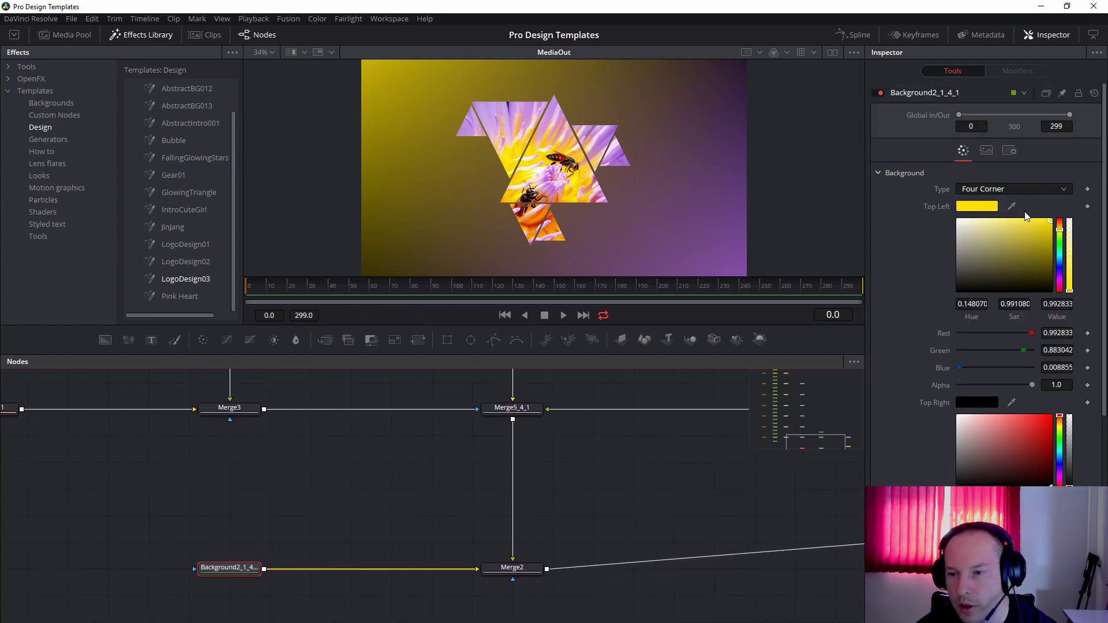
{"action": "left_click_drag", "start_coordinate": [1009, 206], "coordinate": [509, 146]}
{"action": "scroll", "coordinate": [953, 400], "scroll_direction": "down", "scroll_amount": 6}
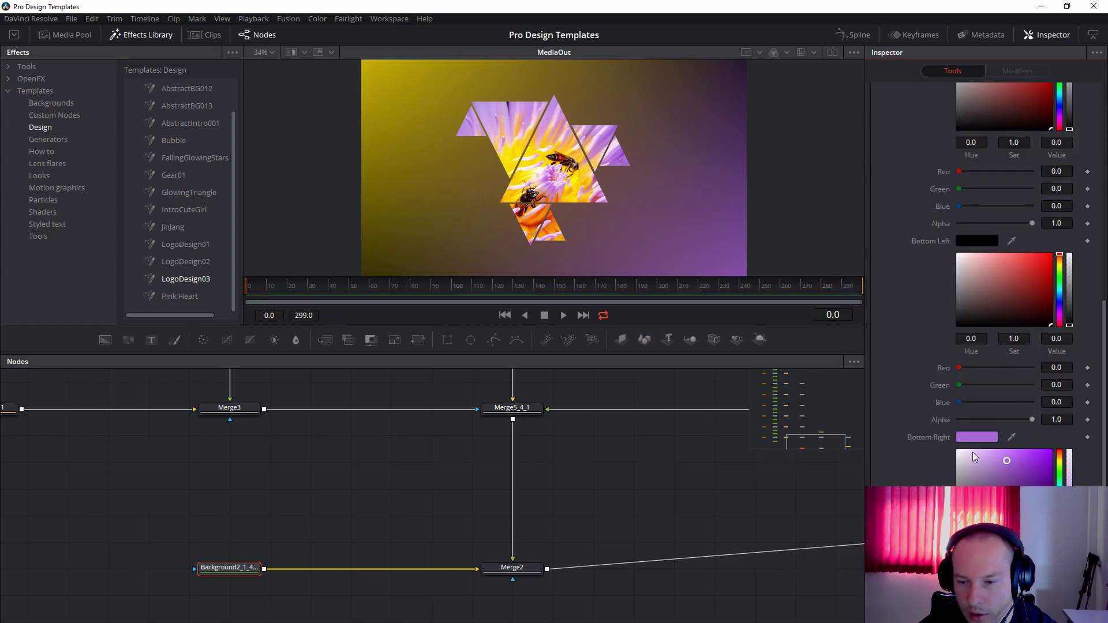
{"action": "left_click_drag", "start_coordinate": [1014, 437], "coordinate": [613, 128]}
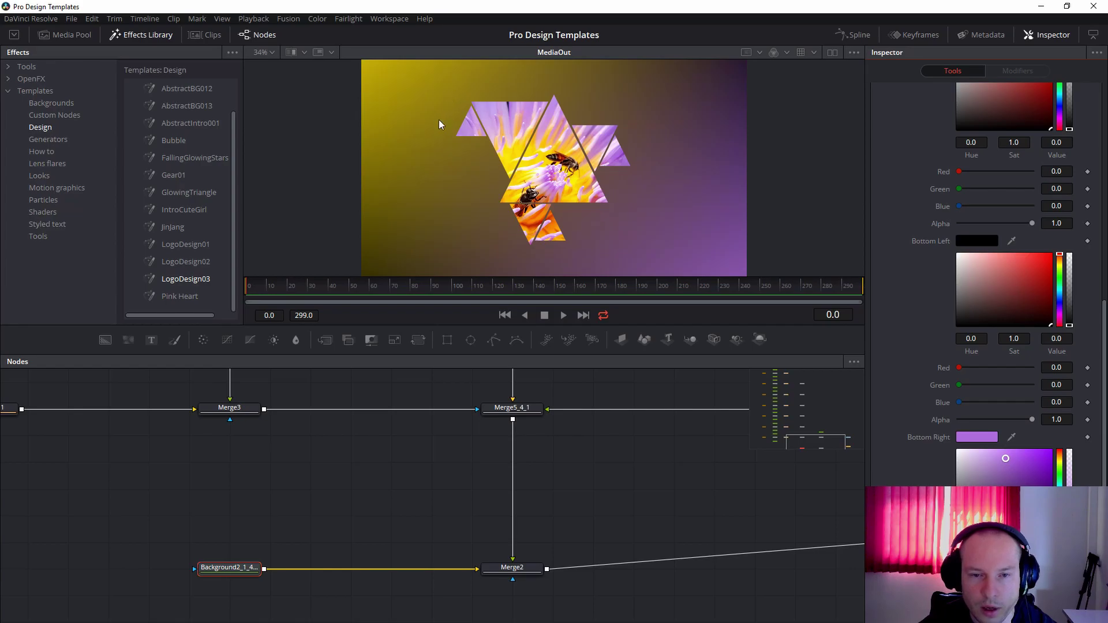
- Select the Triangle1_1_1 branch, including its backgrounds, Merge5_1_1_1 and Transform1, and examine how it is built
{"action": "left_click_drag", "start_coordinate": [608, 437], "coordinate": [747, 541]}
{"action": "left_click_drag", "start_coordinate": [449, 451], "coordinate": [599, 504]}
{"action": "left_click_drag", "start_coordinate": [542, 467], "coordinate": [673, 482]}
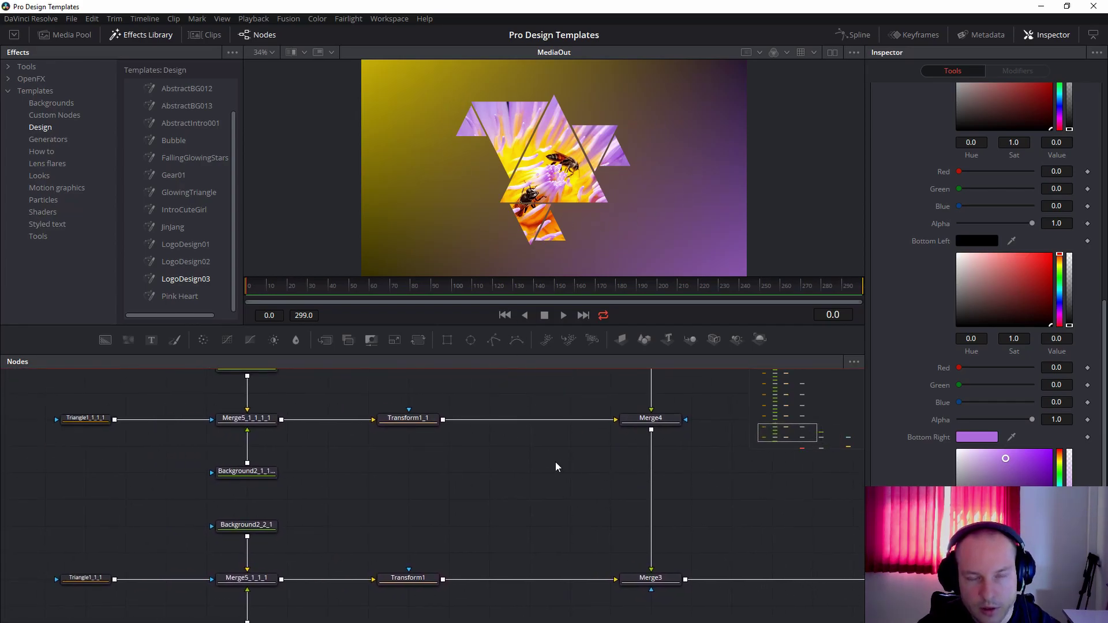
{"action": "left_click_drag", "start_coordinate": [511, 473], "coordinate": [592, 443]}
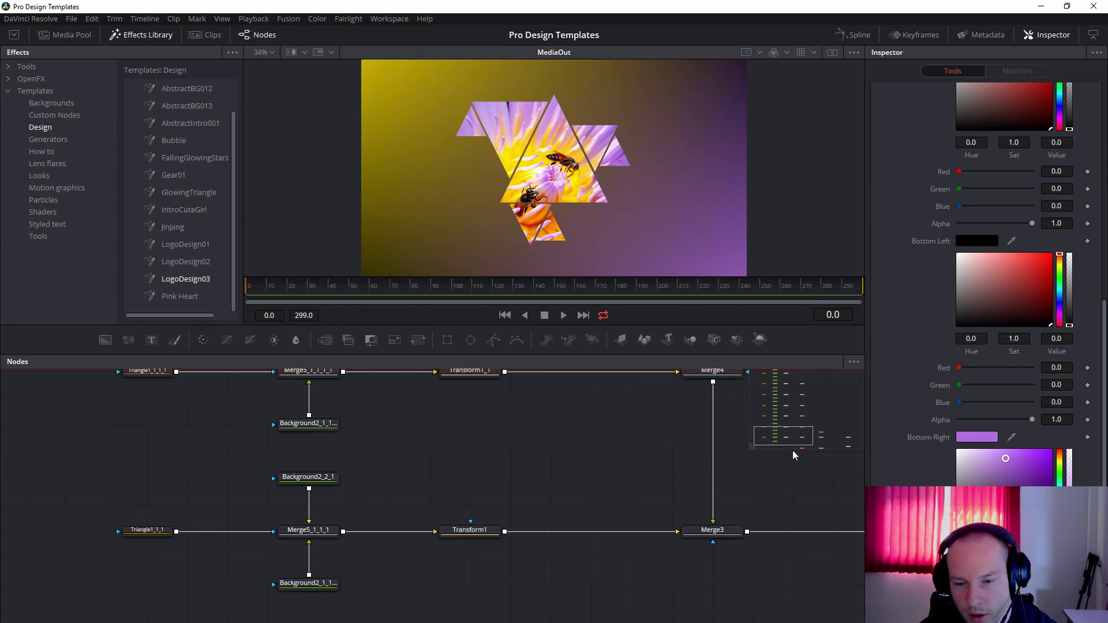
{"action": "left_click_drag", "start_coordinate": [601, 482], "coordinate": [553, 475]}
{"action": "left_click_drag", "start_coordinate": [615, 448], "coordinate": [585, 457]}
{"action": "left_click_drag", "start_coordinate": [33, 492], "coordinate": [534, 618]}
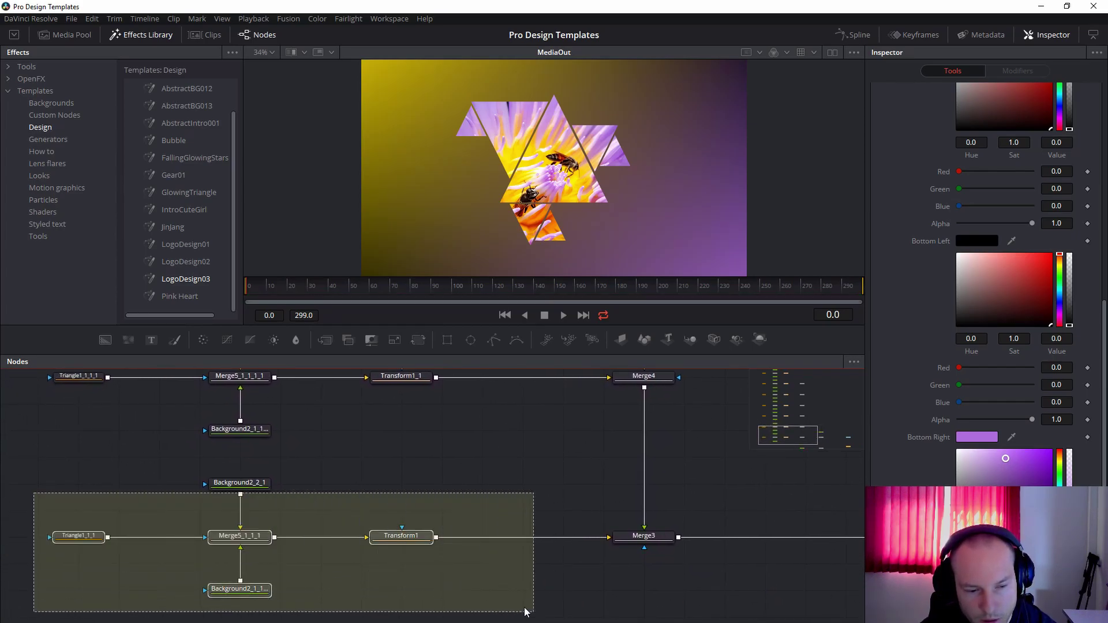
{"action": "left_click_drag", "start_coordinate": [33, 477], "coordinate": [531, 619]}
- Examine the repeated triangle branches up to the topmost one and return to the Transform1 branch
{"action": "left_click_drag", "start_coordinate": [571, 573], "coordinate": [755, 544]}
{"action": "left_click_drag", "start_coordinate": [615, 375], "coordinate": [613, 568]}
{"action": "left_click_drag", "start_coordinate": [639, 456], "coordinate": [630, 564]}
{"action": "left_click_drag", "start_coordinate": [590, 378], "coordinate": [567, 494]}
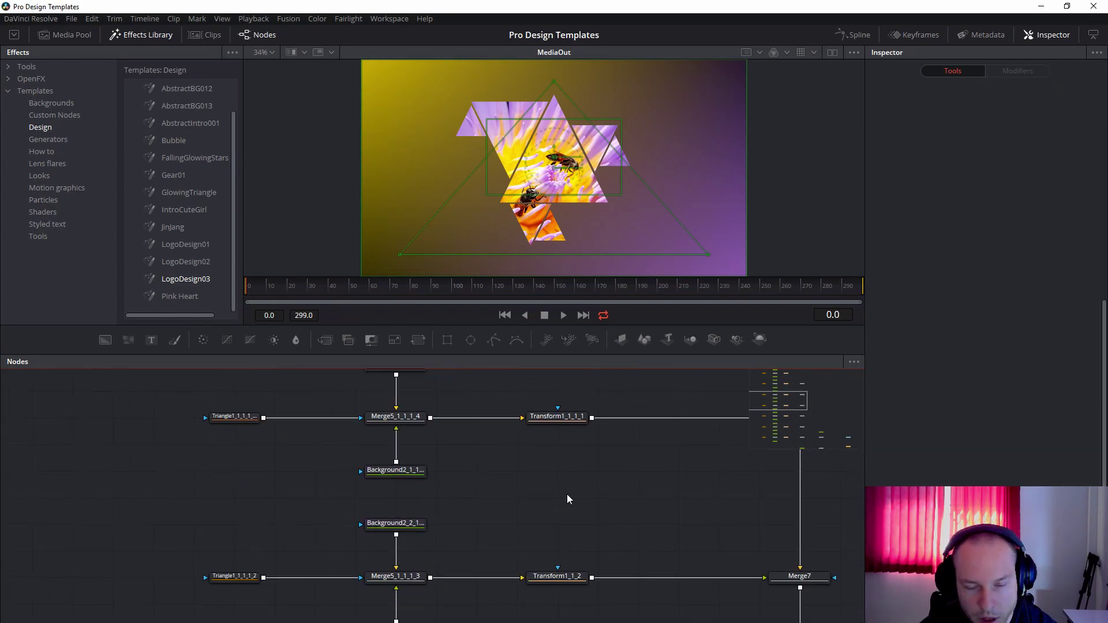
{"action": "left_click_drag", "start_coordinate": [563, 398], "coordinate": [543, 622]}
{"action": "left_click_drag", "start_coordinate": [493, 425], "coordinate": [559, 600]}
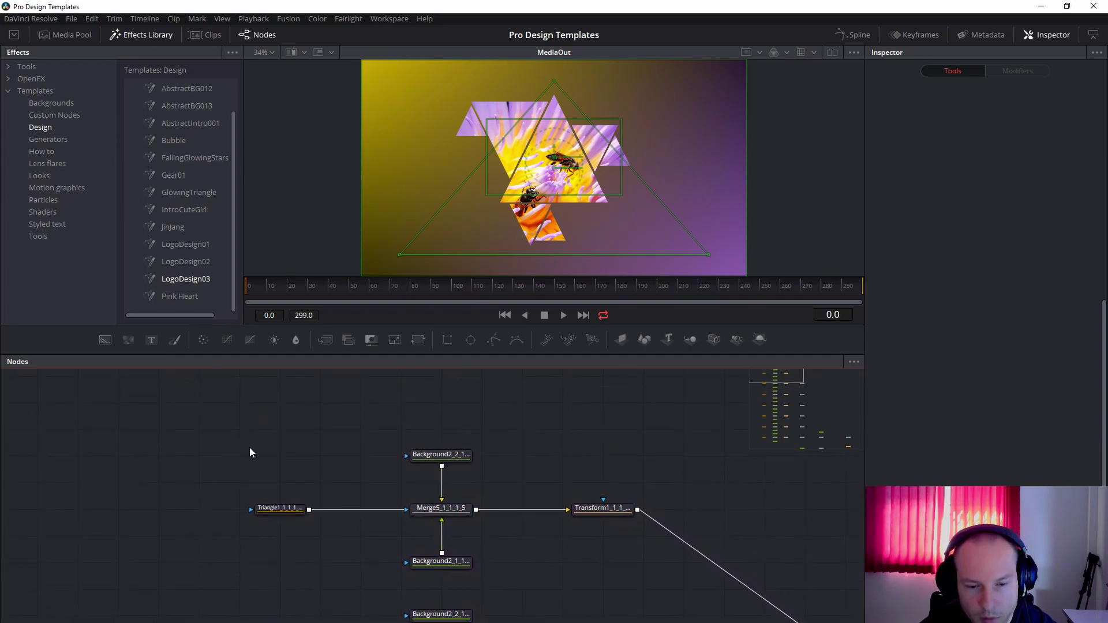
{"action": "left_click_drag", "start_coordinate": [643, 564], "coordinate": [564, 357]}
{"action": "left_click_drag", "start_coordinate": [596, 525], "coordinate": [593, 347]}
{"action": "left_click_drag", "start_coordinate": [508, 510], "coordinate": [650, 437]}
{"action": "left_click_drag", "start_coordinate": [383, 546], "coordinate": [396, 367]}
{"action": "left_click_drag", "start_coordinate": [416, 498], "coordinate": [403, 368]}
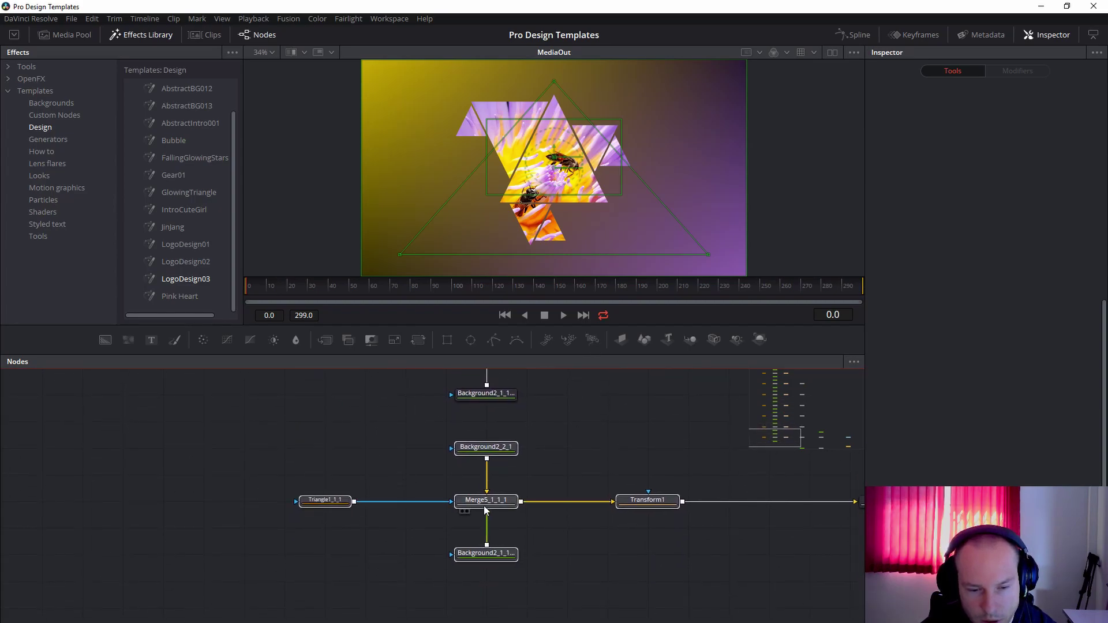
- Inspect Triangle1_1_1, and compare the outputs of Merge5_1_1_1 and Transform1 in the viewer
{"action": "left_click", "coordinate": [321, 506]}
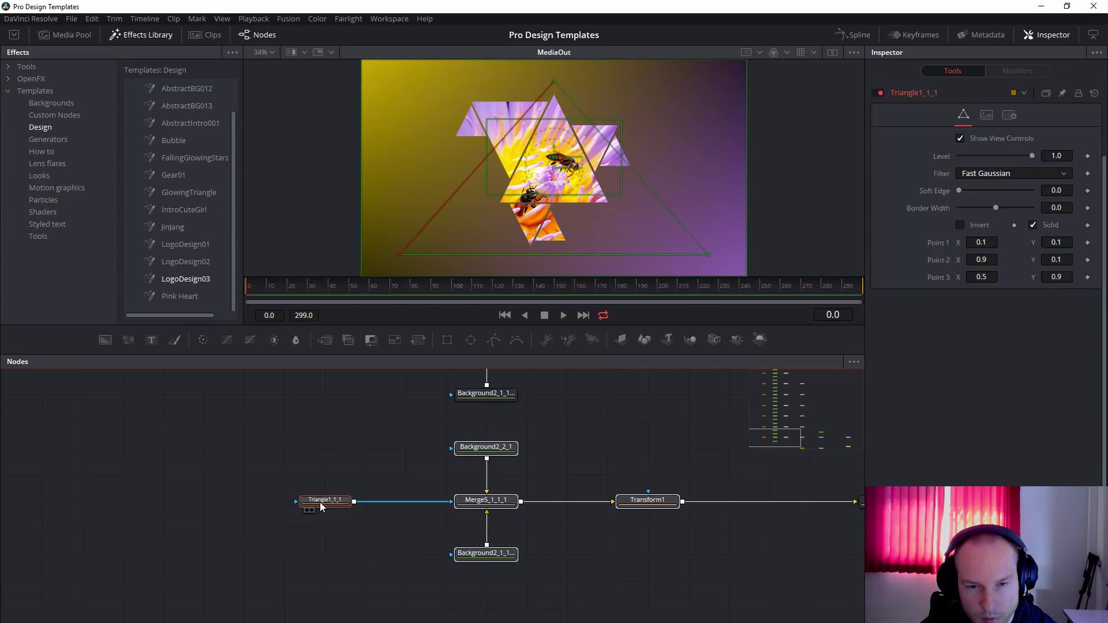
{"action": "left_click", "coordinate": [498, 505]}
{"action": "key", "text": "1"}
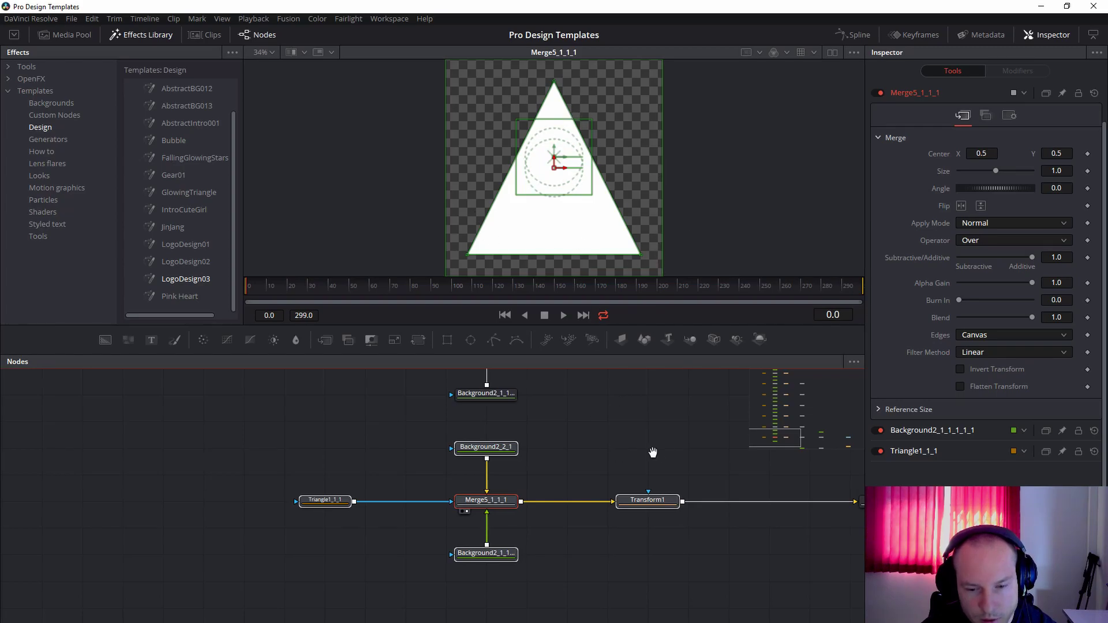
{"action": "left_click_drag", "start_coordinate": [659, 452], "coordinate": [530, 455]}
{"action": "left_click", "coordinate": [532, 506]}
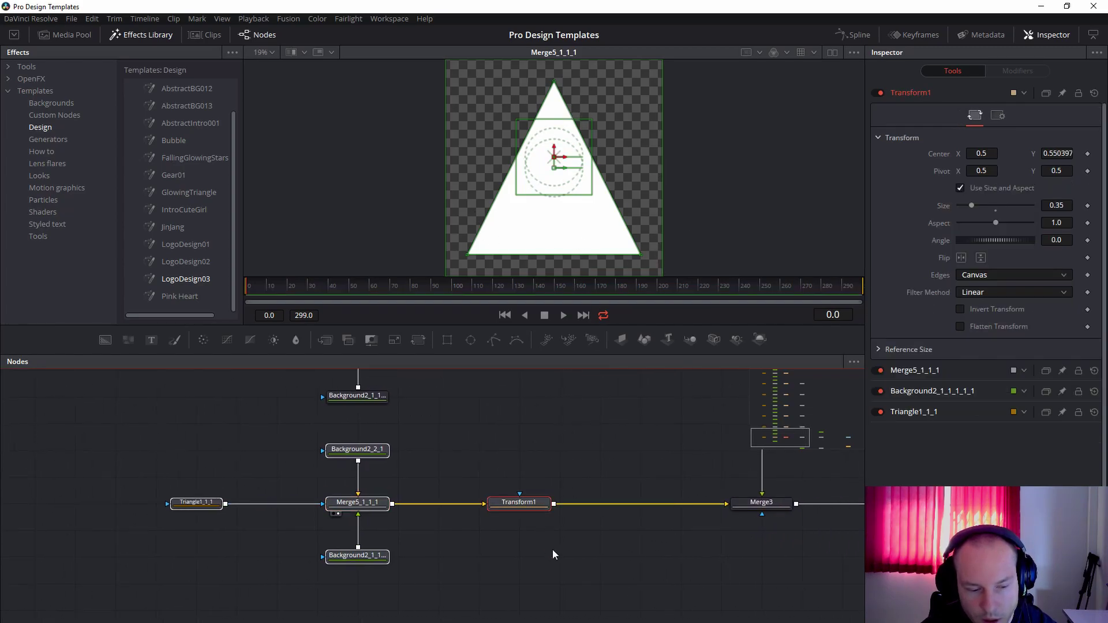
{"action": "key", "text": "1"}
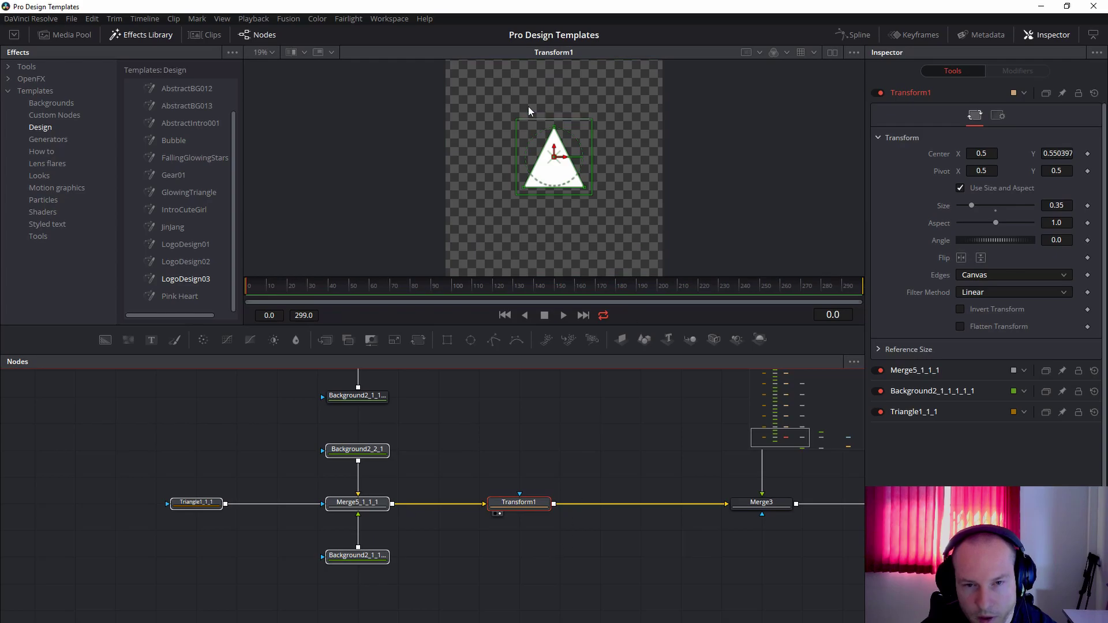
- View the Transform1_1 triangle on its own and the combined triangles at Merge3 in the viewer
{"action": "left_click_drag", "start_coordinate": [594, 450], "coordinate": [364, 516]}
{"action": "left_click_drag", "start_coordinate": [346, 457], "coordinate": [435, 545]}
{"action": "left_click", "coordinate": [473, 524]}
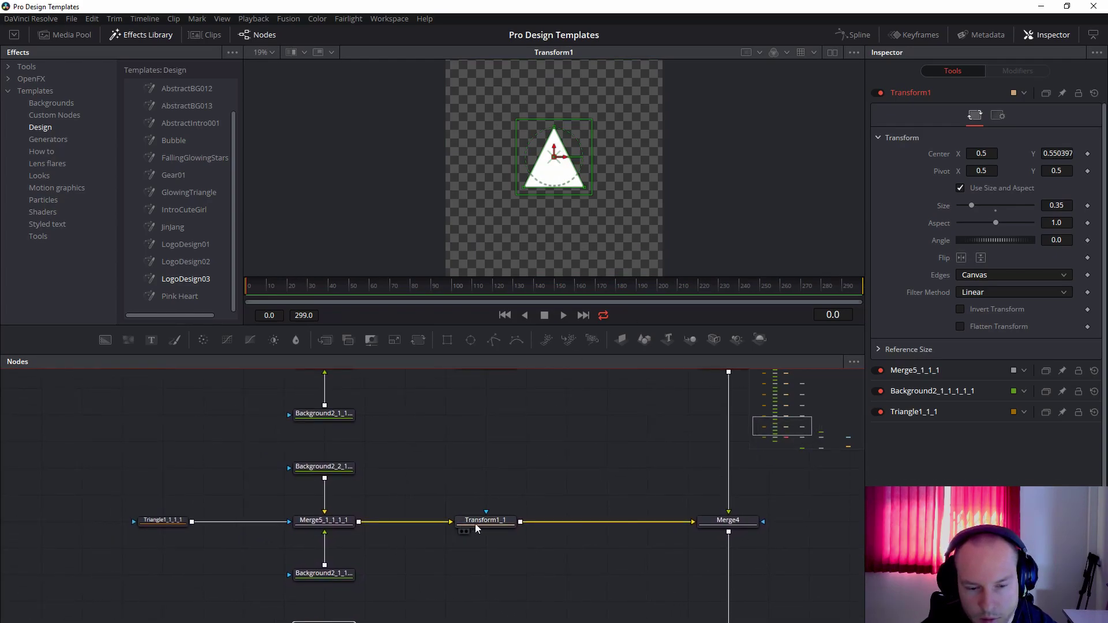
{"action": "key", "text": "1"}
{"action": "left_click_drag", "start_coordinate": [635, 474], "coordinate": [489, 407]}
{"action": "left_click_drag", "start_coordinate": [568, 428], "coordinate": [594, 618]}
{"action": "left_click", "coordinate": [470, 515]}
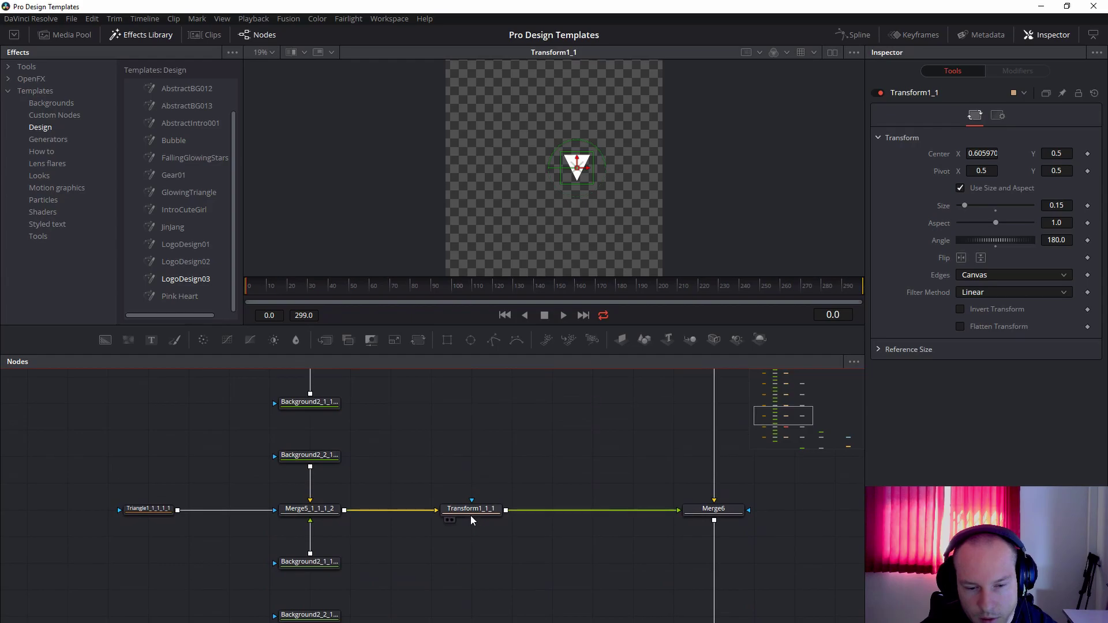
{"action": "key", "text": "1"}
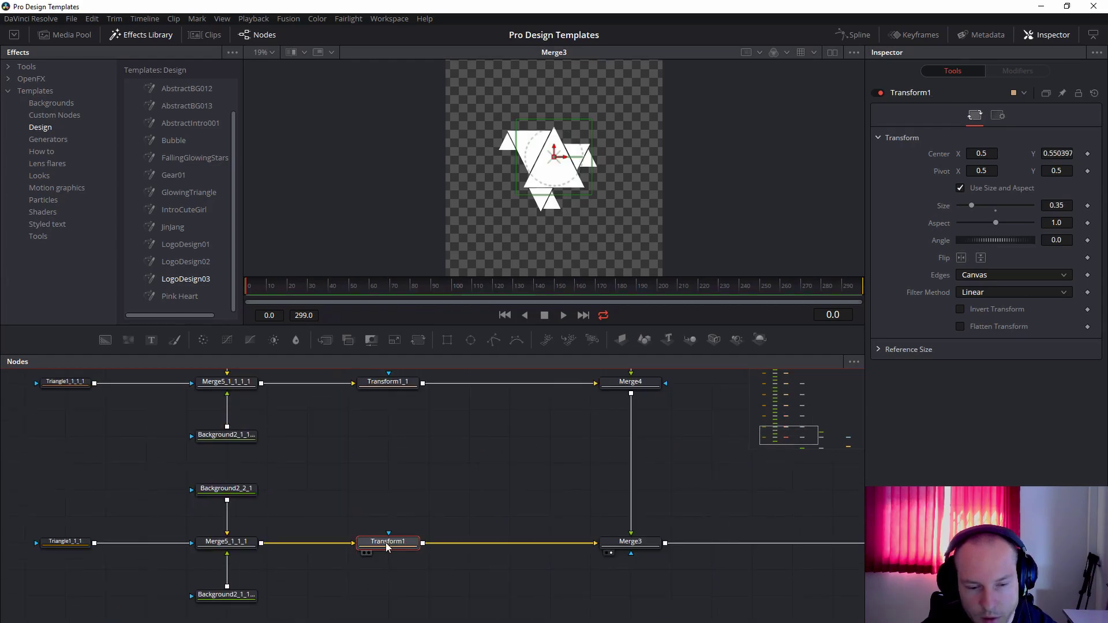
- Select the Transform1 triangle branch to inspect its nodes, and open the settings of Transform1_1
{"action": "left_click_drag", "start_coordinate": [42, 486], "coordinate": [471, 599]}
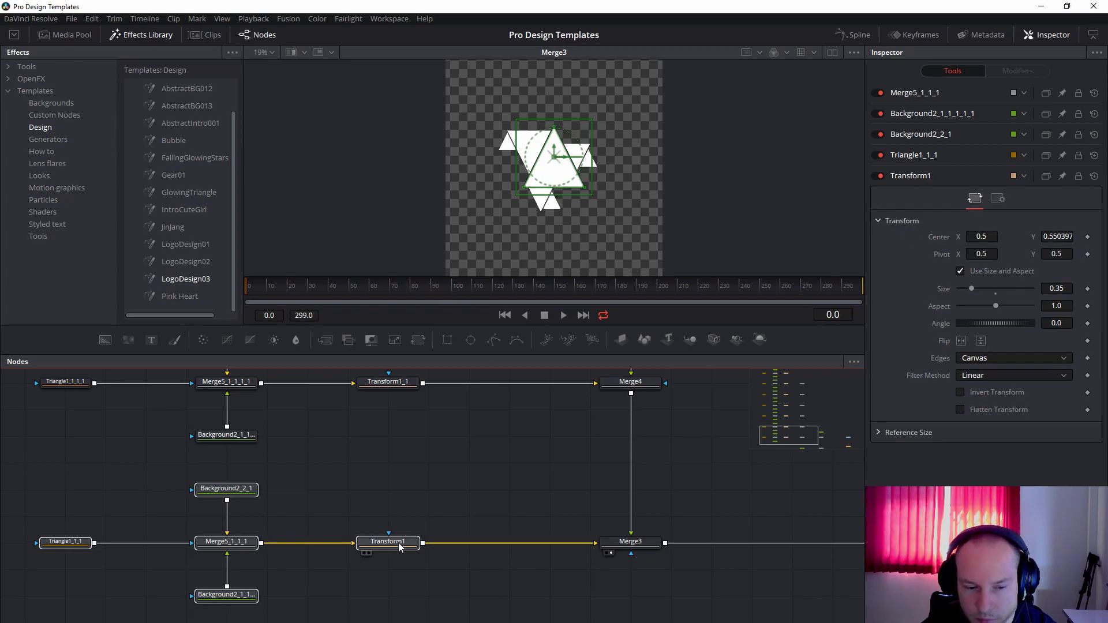
{"action": "left_click", "coordinate": [421, 502]}
{"action": "mouse_move", "coordinate": [1066, 238]}
{"action": "left_mouse_down"}
{"action": "mouse_move", "coordinate": [1076, 237]}
{"action": "mouse_move", "coordinate": [1057, 238]}
{"action": "left_mouse_up"}
{"action": "scroll", "coordinate": [1058, 237], "scroll_direction": "up", "scroll_amount": 16}
{"action": "scroll", "coordinate": [1058, 236], "scroll_direction": "up", "scroll_amount": 1}
{"action": "left_click_drag", "start_coordinate": [509, 473], "coordinate": [531, 547]}
{"action": "left_click", "coordinate": [409, 467]}
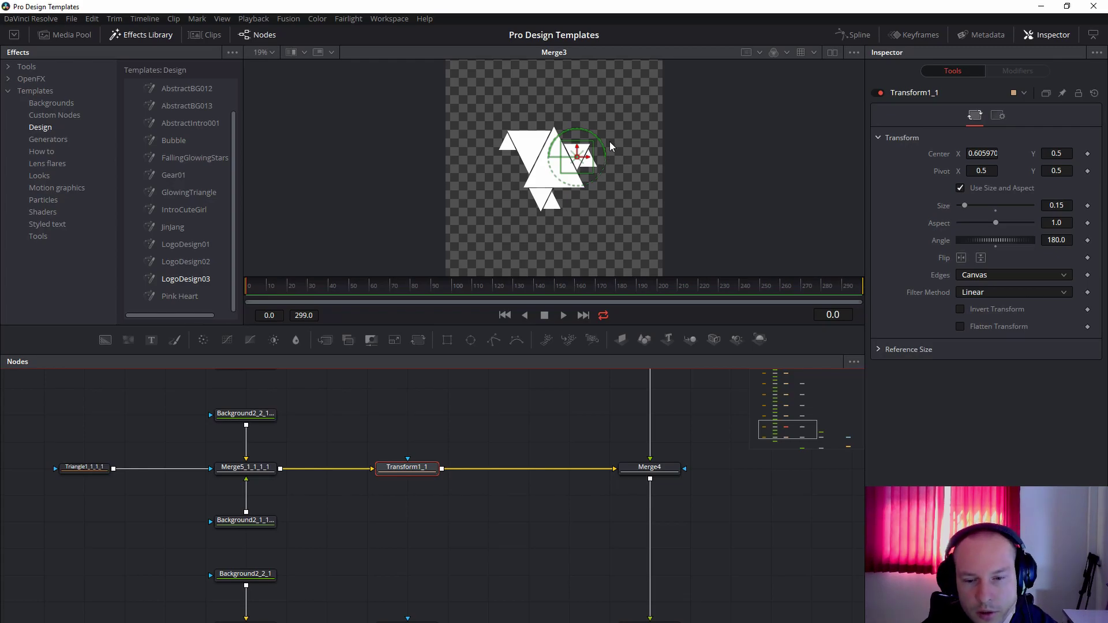
- Try moving the large triangle through Merge3's centre to about X 0.497, Y 0.553, and undo the move
{"action": "left_click_drag", "start_coordinate": [533, 519], "coordinate": [392, 429]}
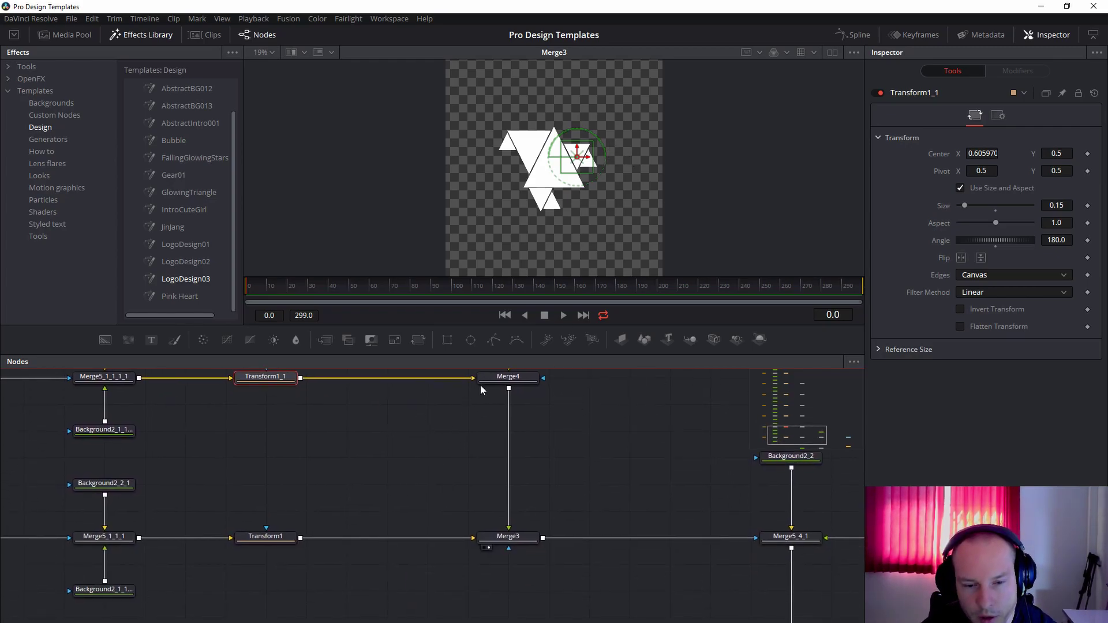
{"action": "left_click", "coordinate": [519, 539]}
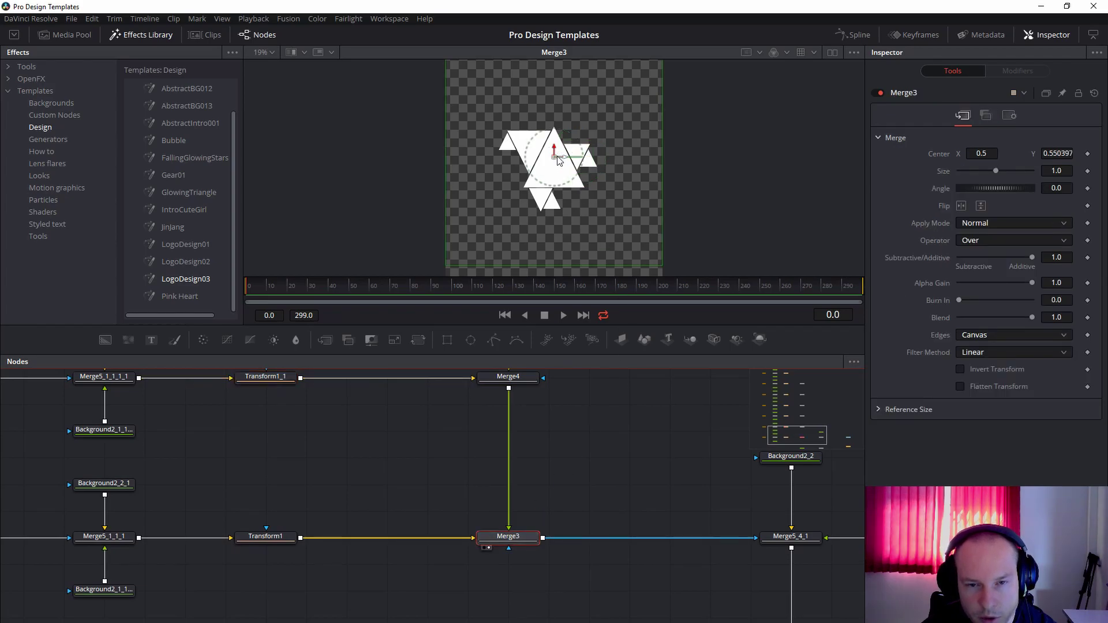
{"action": "mouse_move", "coordinate": [555, 163]}
{"action": "left_mouse_down"}
{"action": "mouse_move", "coordinate": [555, 179]}
{"action": "mouse_move", "coordinate": [557, 145]}
{"action": "mouse_move", "coordinate": [556, 159]}
{"action": "left_mouse_up"}
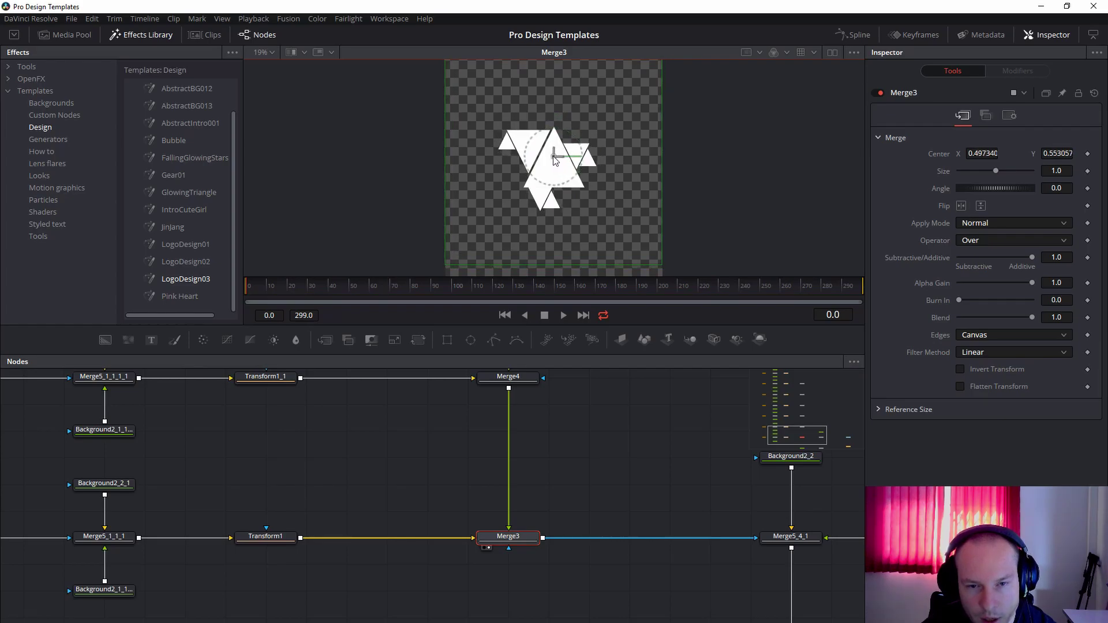
{"action": "key", "text": "ctrl+z"}
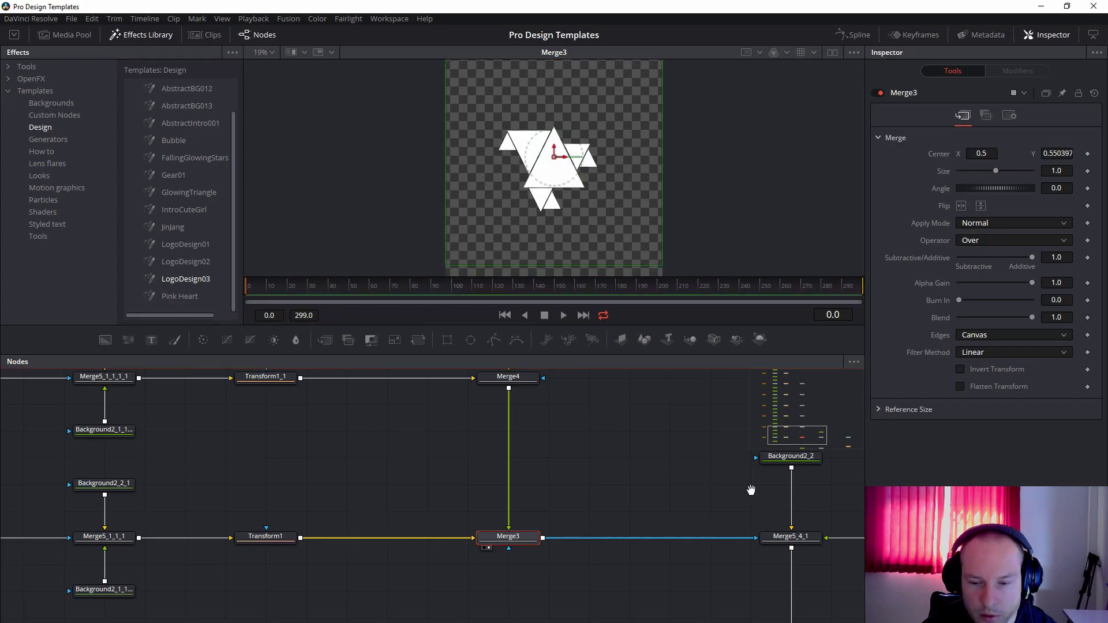
- View the output of Merge2, where the image-filled triangles are combined with the background, in the viewer
{"action": "left_click_drag", "start_coordinate": [752, 494], "coordinate": [400, 426]}
{"action": "left_click_drag", "start_coordinate": [594, 550], "coordinate": [504, 453]}
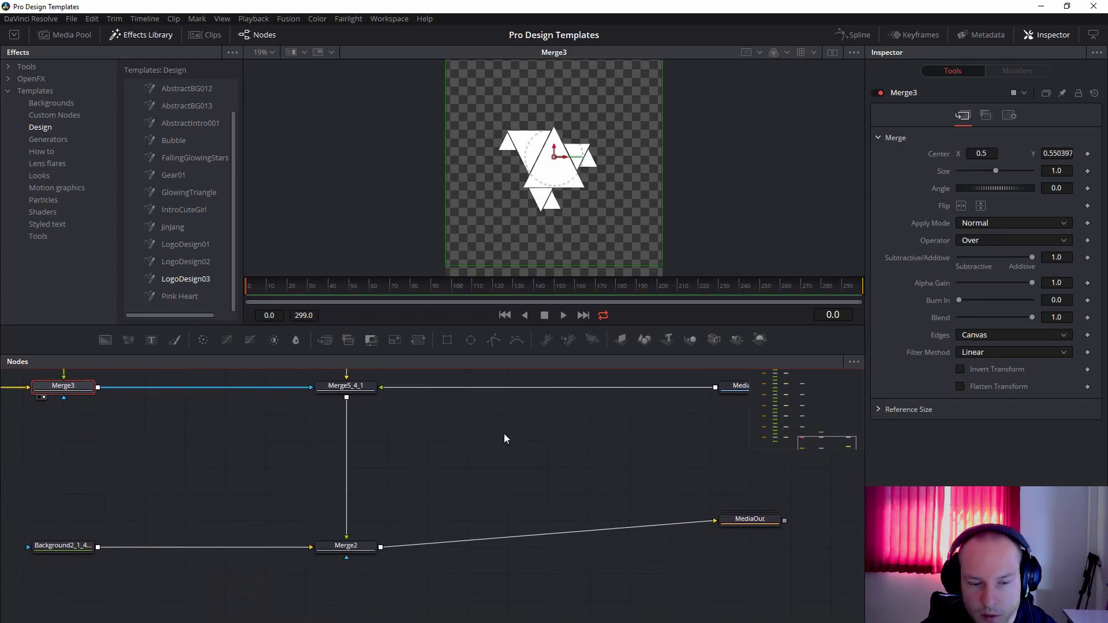
{"action": "left_click", "coordinate": [359, 548]}
{"action": "key", "text": "2"}
{"action": "key", "text": "1"}
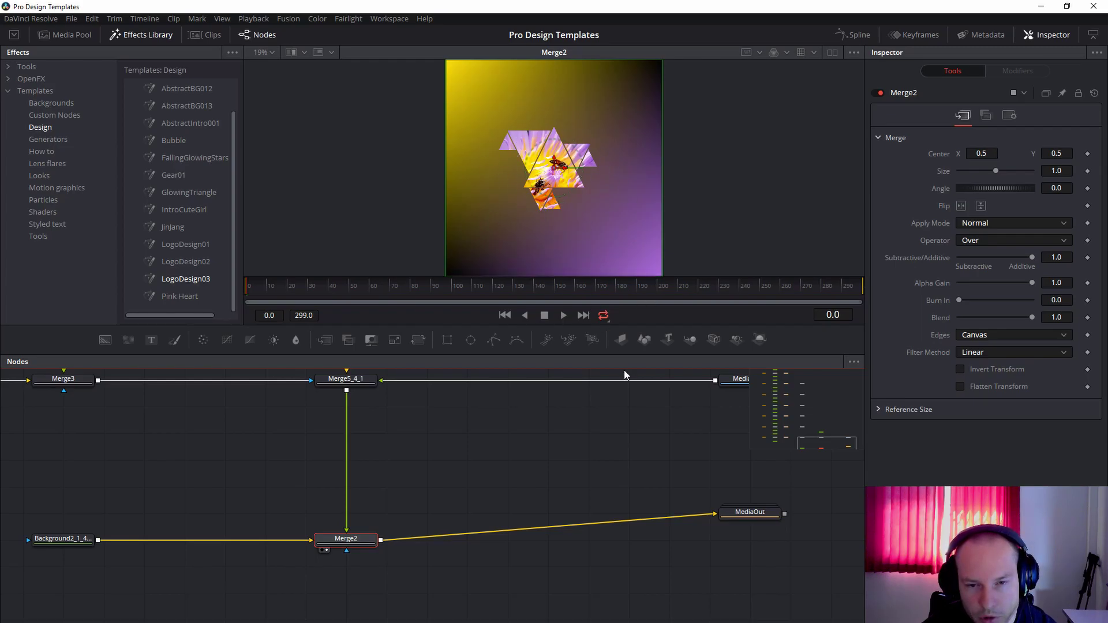
- View the final composite from MediaOut in the viewer, with the whole frame in sight
{"action": "left_click", "coordinate": [756, 517]}
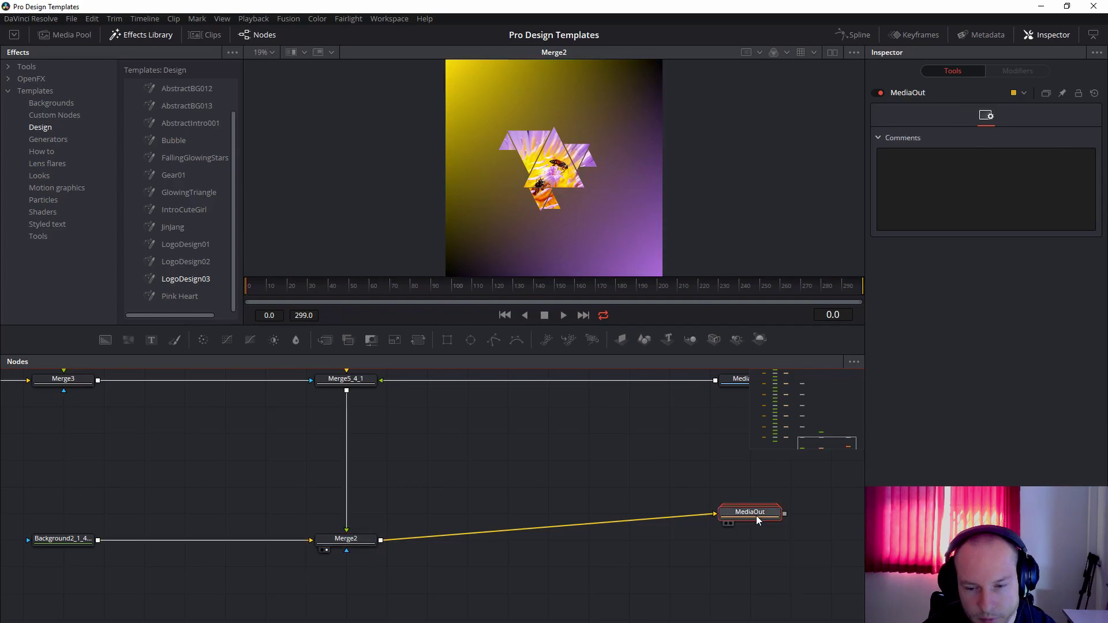
{"action": "key", "text": "1"}
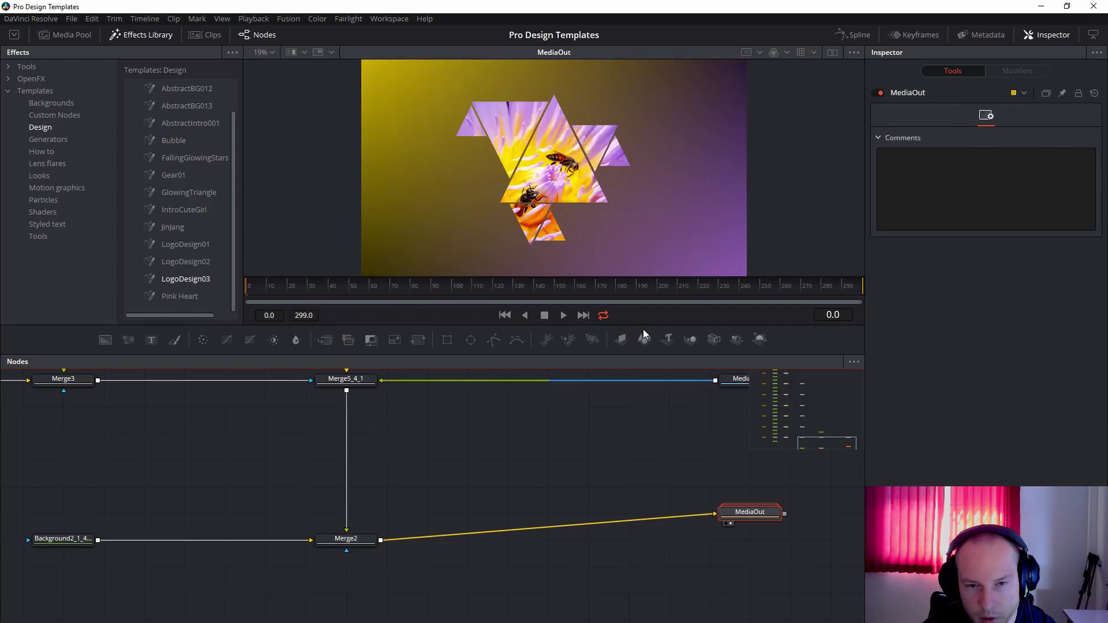
{"action": "scroll", "coordinate": [590, 172], "scroll_direction": "down", "scroll_amount": 2}
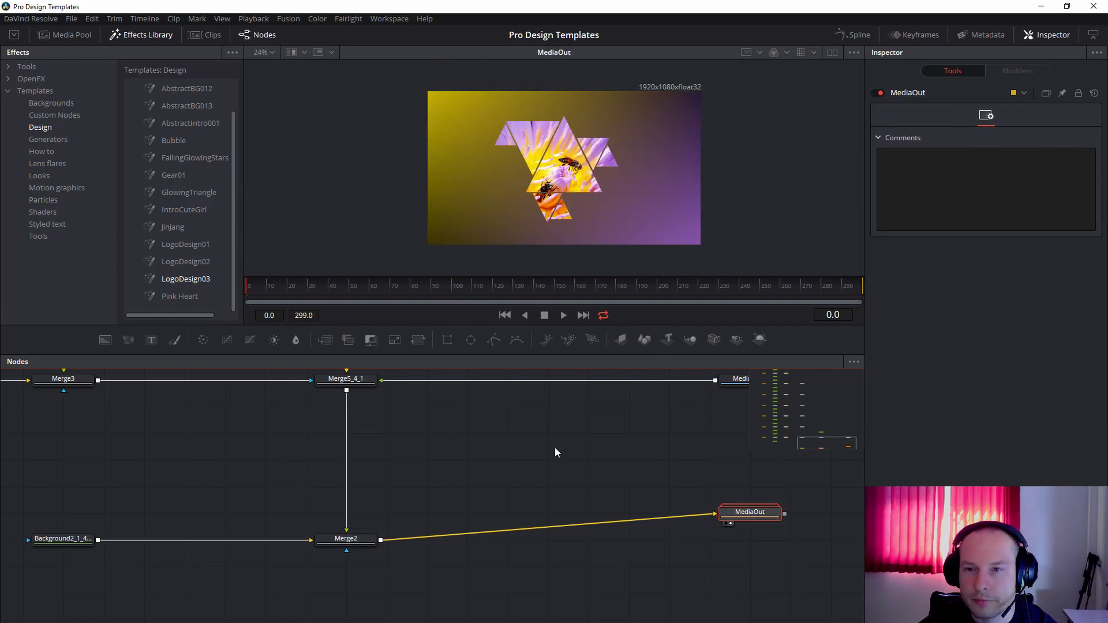